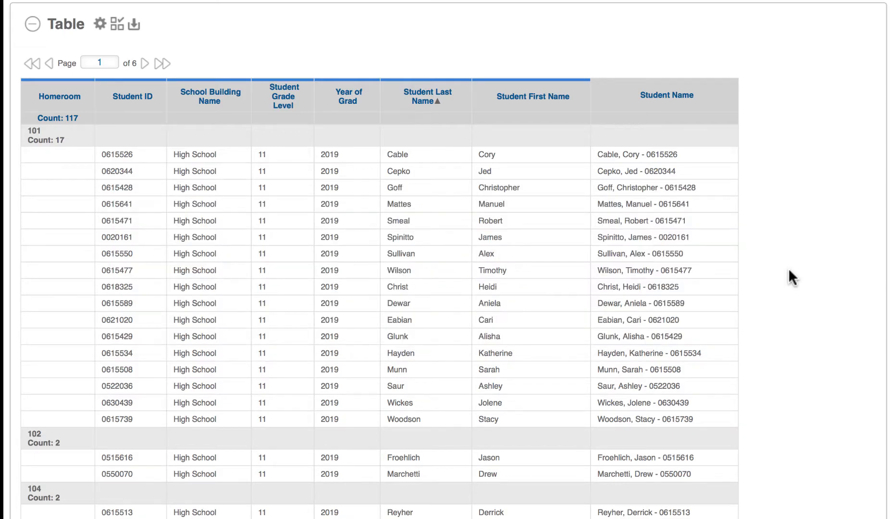
- Open the Knowledge Base from the Search Help Documents page of the MMS website
{"action": "mouse_move", "coordinate": [449, 121]}
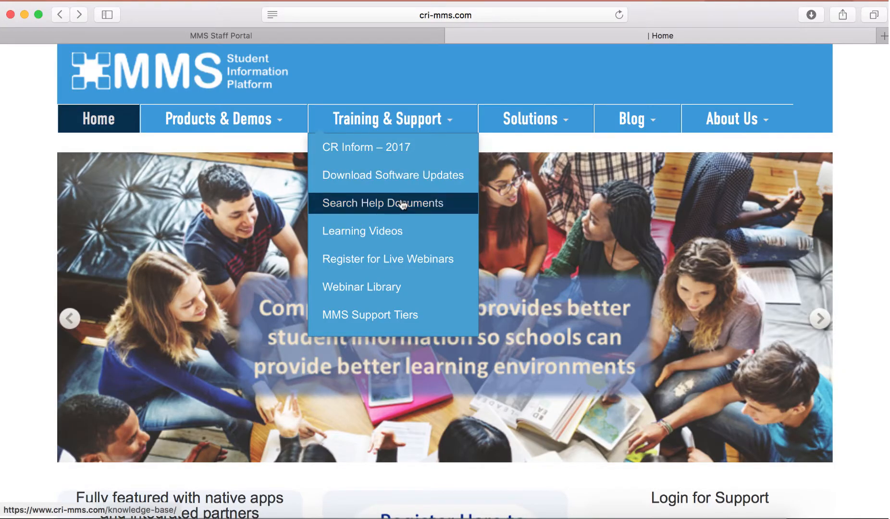
{"action": "left_click", "coordinate": [403, 204]}
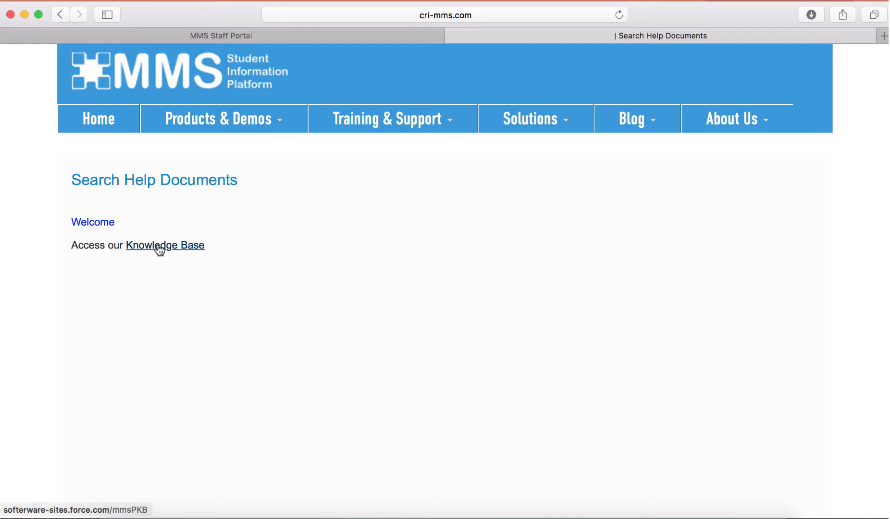
{"action": "left_click", "coordinate": [160, 246]}
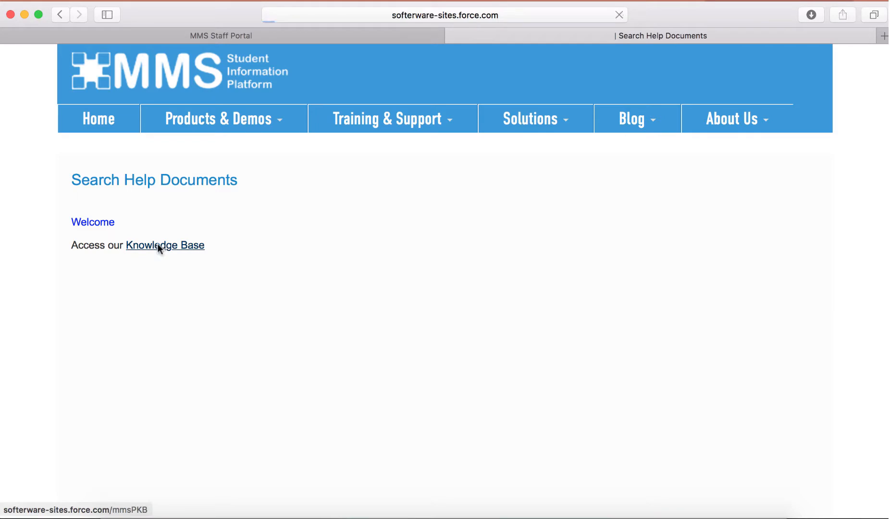
- Search the Knowledge Base for "Vision formulas" and read through the VISION Formulas Library article
{"action": "type", "text": "Vision formulas"}
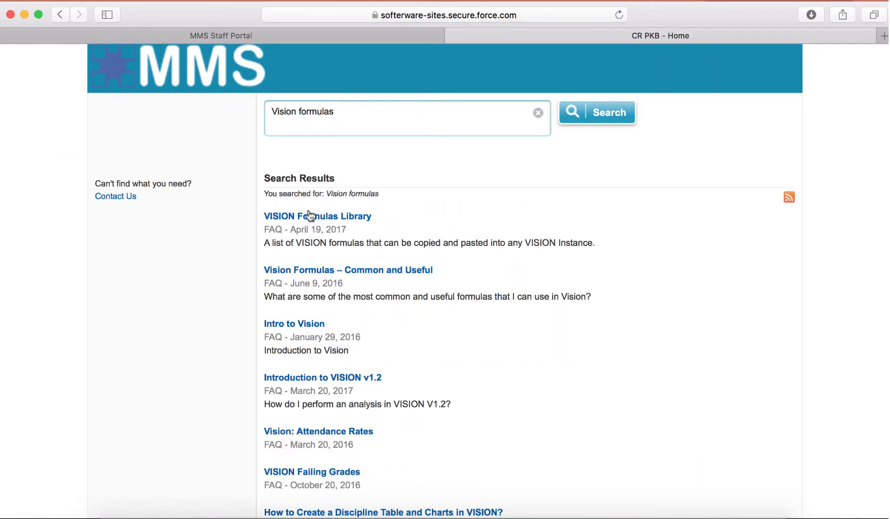
{"action": "left_click", "coordinate": [306, 218]}
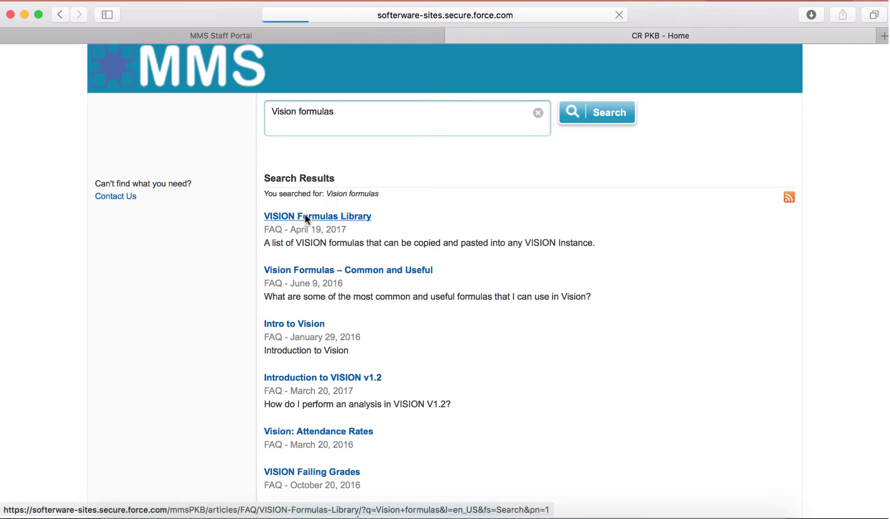
{"action": "scroll", "coordinate": [433, 327], "scroll_direction": "down", "scroll_amount": 1}
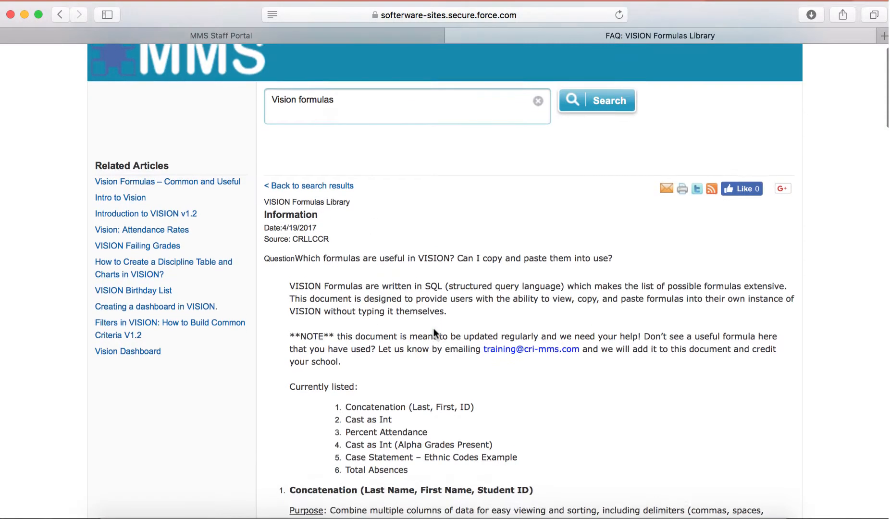
{"action": "scroll", "coordinate": [433, 328], "scroll_direction": "down", "scroll_amount": 6}
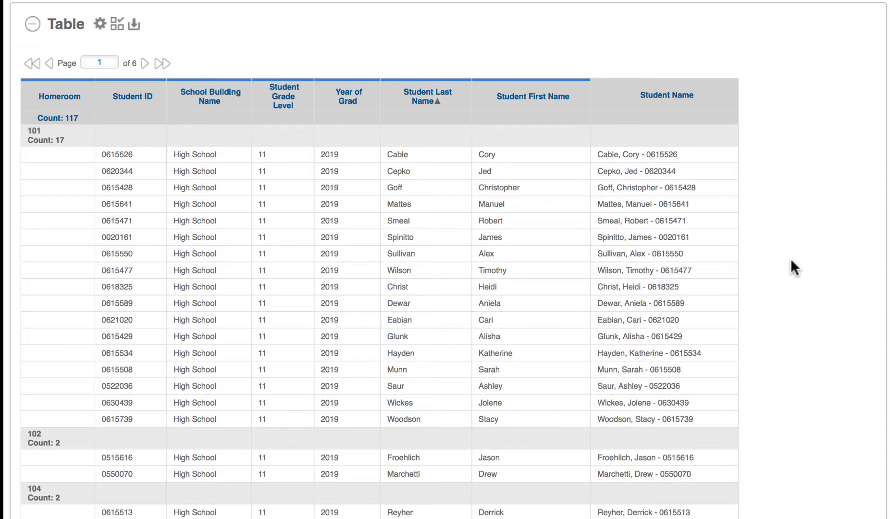
- In the Arlington analysis in VISION, start a new formula column and name it Student Name
{"action": "scroll", "coordinate": [791, 263], "scroll_direction": "down", "scroll_amount": 2}
{"action": "scroll", "coordinate": [791, 261], "scroll_direction": "down", "scroll_amount": 1}
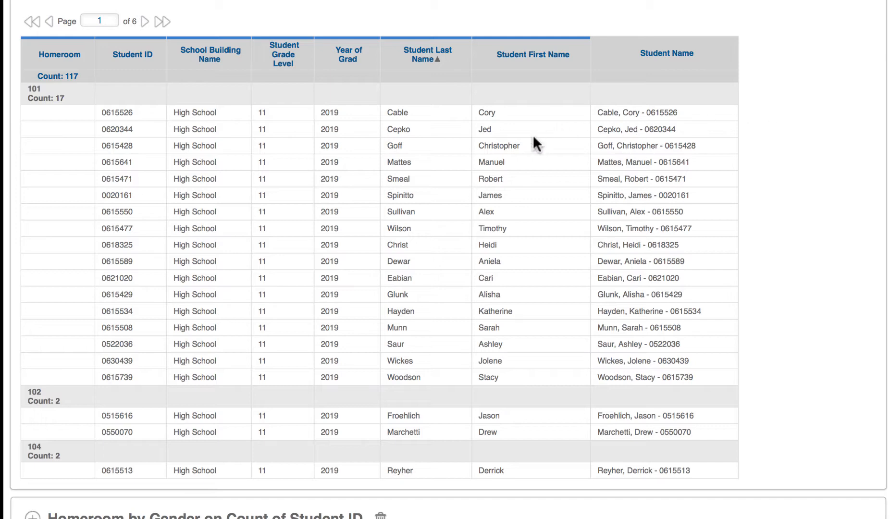
{"action": "scroll", "coordinate": [532, 135], "scroll_direction": "up", "scroll_amount": 10}
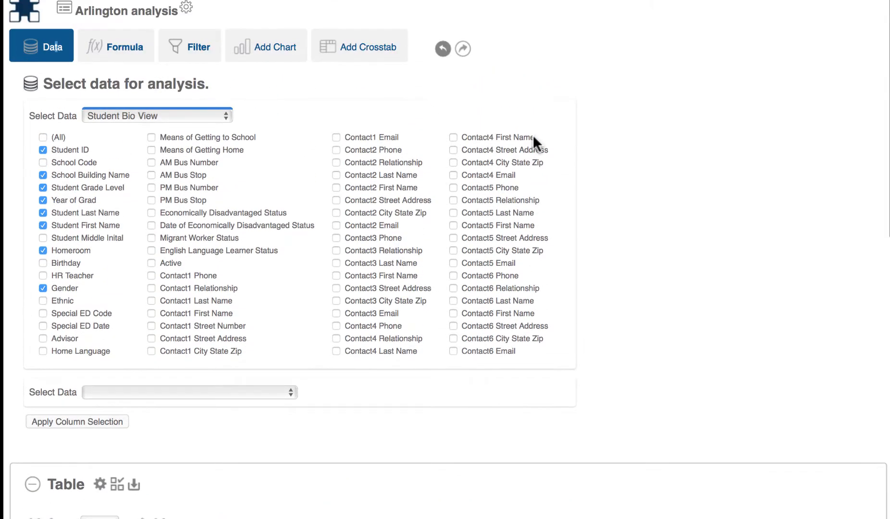
{"action": "left_click", "coordinate": [118, 49]}
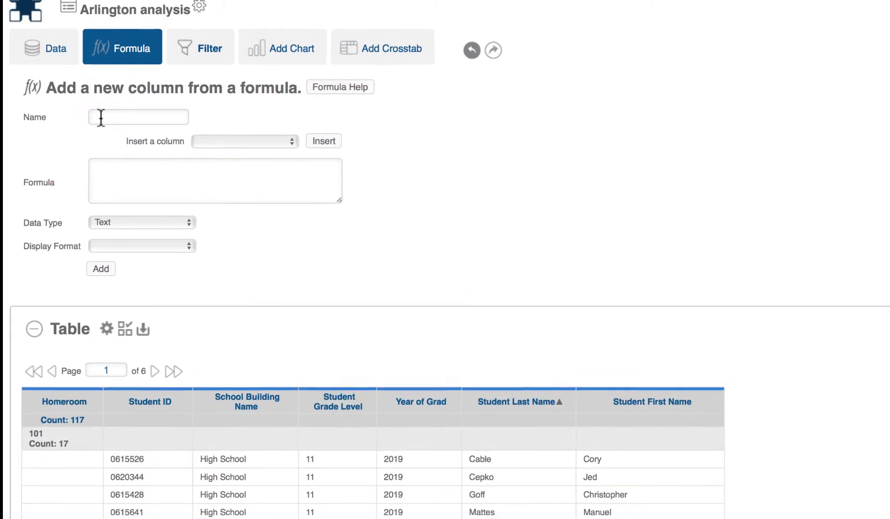
{"action": "left_click", "coordinate": [101, 117]}
{"action": "type", "text": "St"}
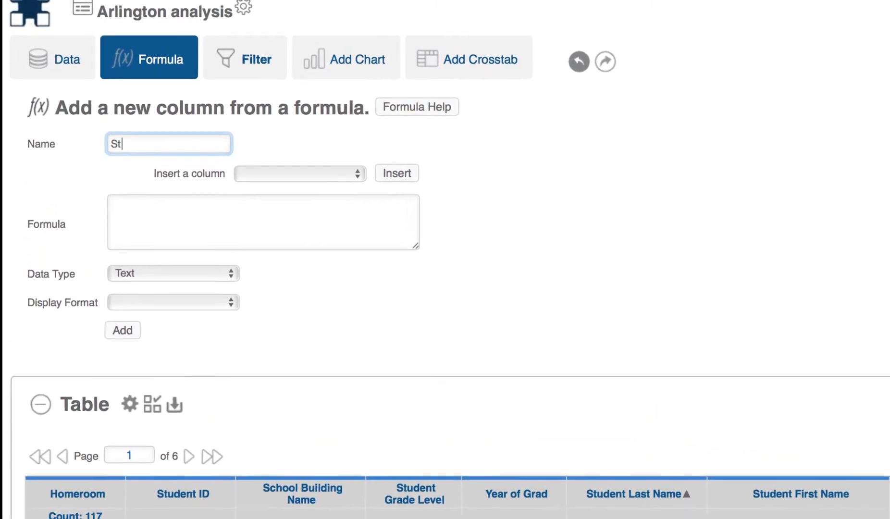
{"action": "type", "text": "udent N"}
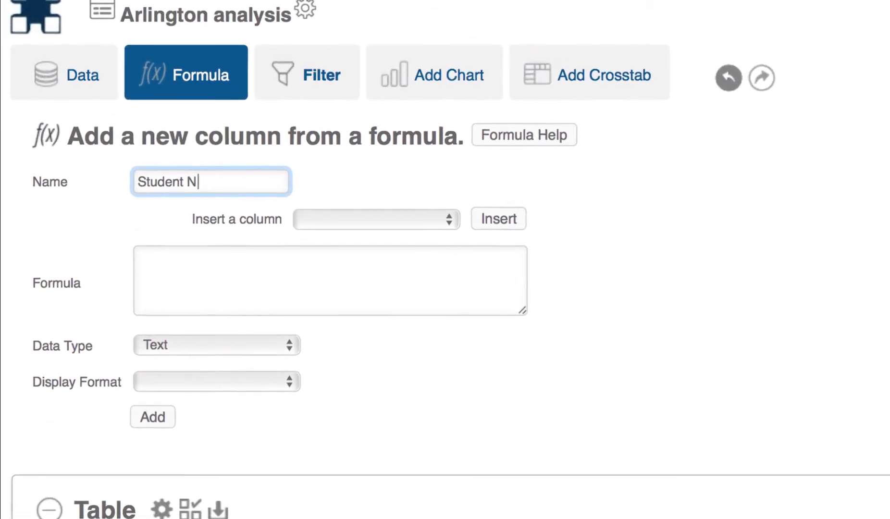
{"action": "type", "text": "ame"}
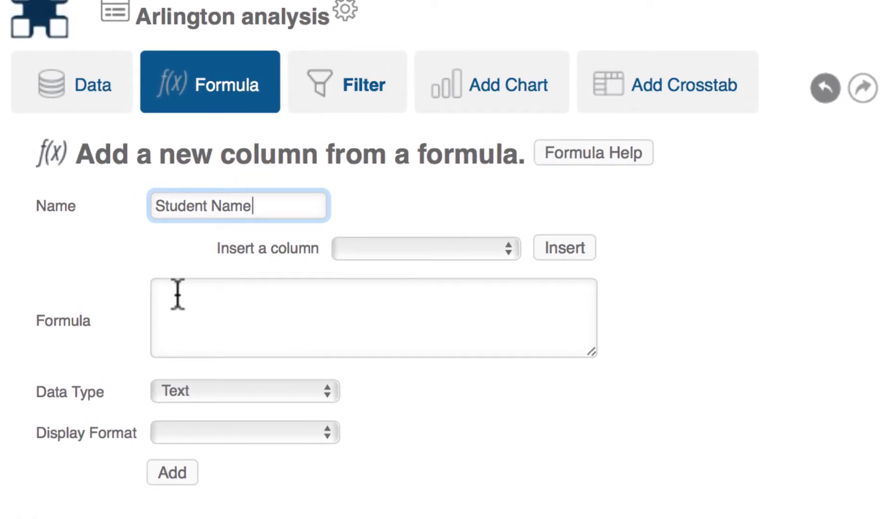
- Insert the Student Last Name column into the formula
{"action": "left_click", "coordinate": [410, 250]}
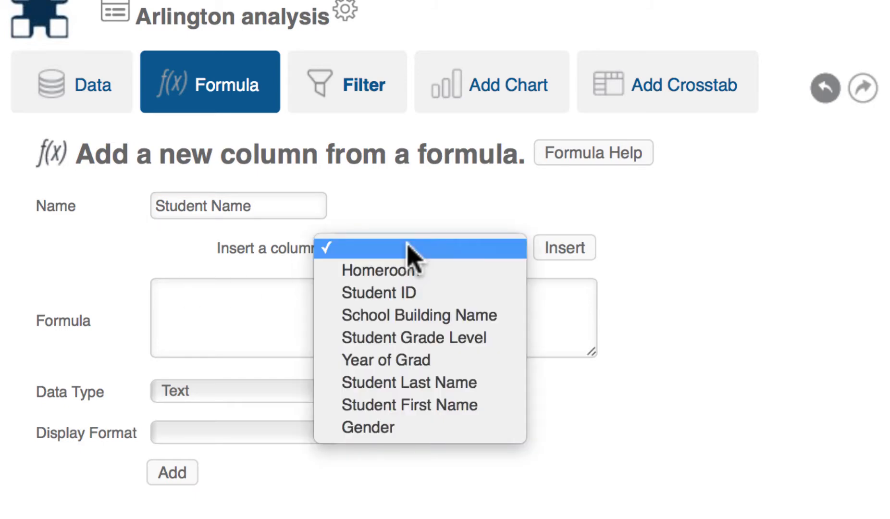
{"action": "left_click", "coordinate": [405, 382]}
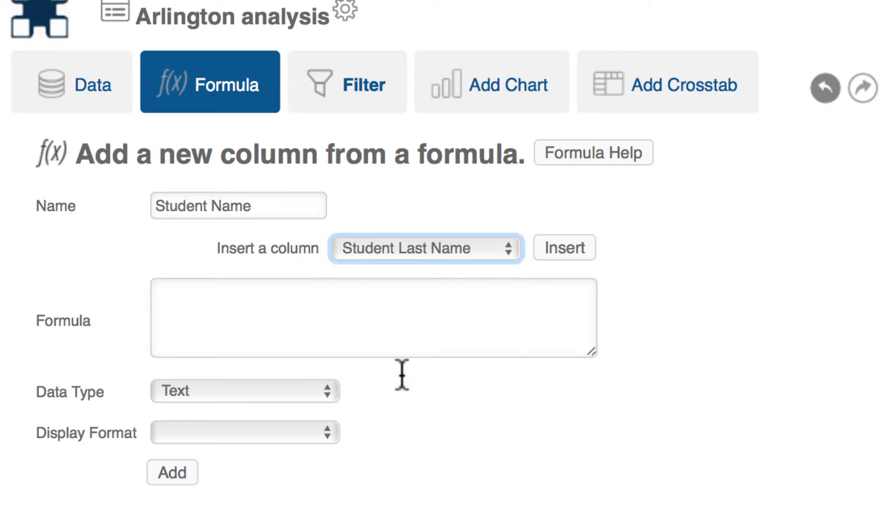
{"action": "left_click", "coordinate": [555, 249]}
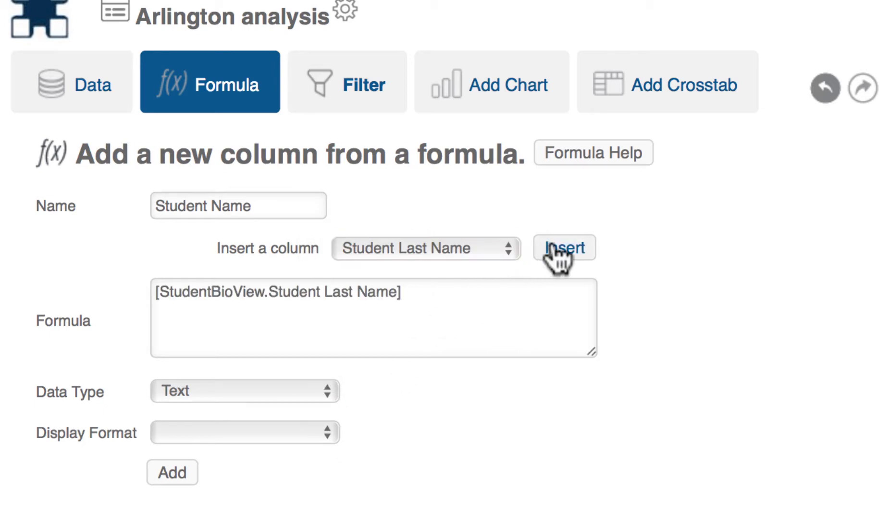
- Append +', '+ to the formula, followed by the Student First Name column
{"action": "left_click", "coordinate": [430, 295]}
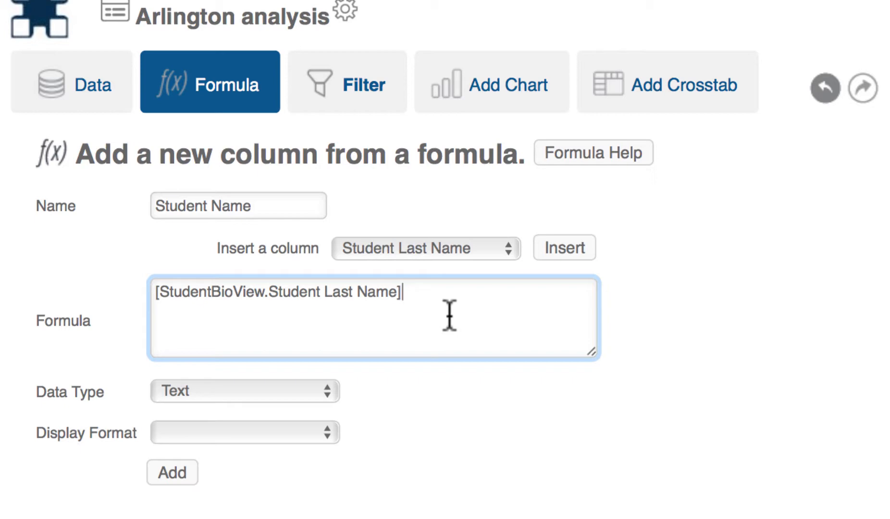
{"action": "type", "text": "+"}
{"action": "type", "text": "', '"}
{"action": "type", "text": "+"}
{"action": "left_click", "coordinate": [467, 249]}
{"action": "left_click", "coordinate": [461, 272]}
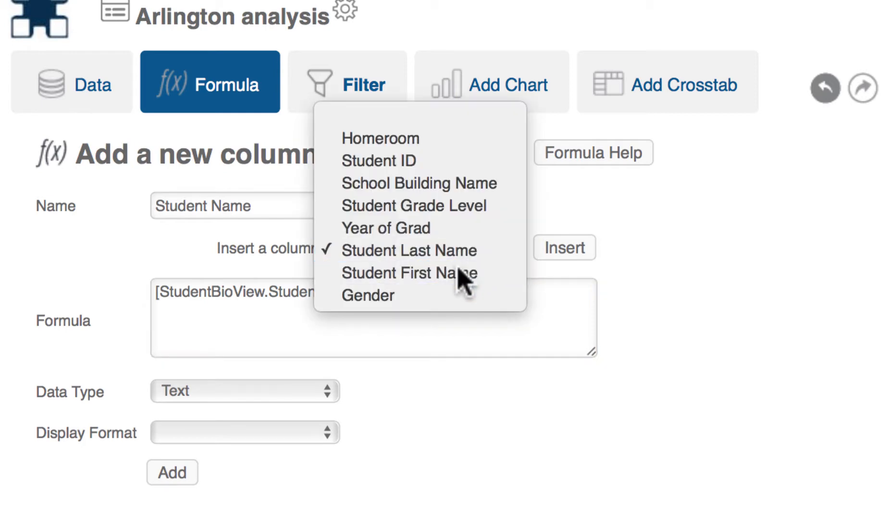
{"action": "left_click", "coordinate": [573, 250]}
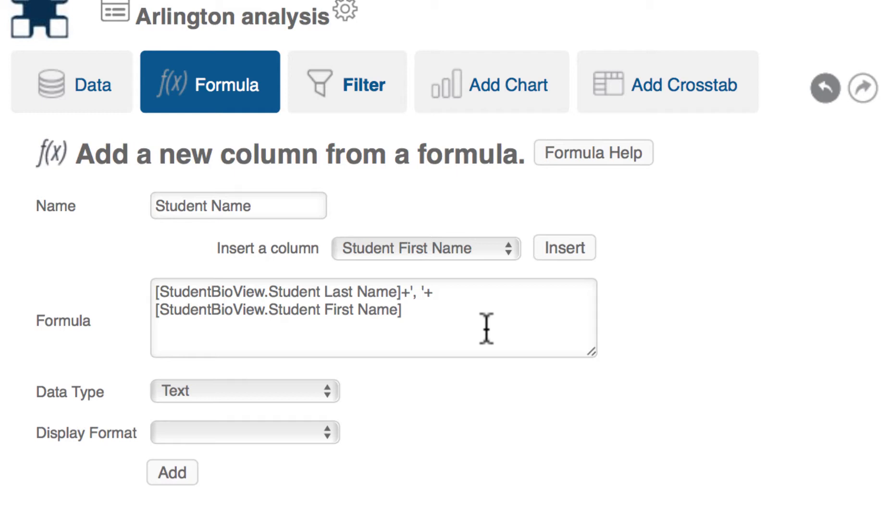
- Extend the formula with +' - '+ and the Student ID column
{"action": "left_click", "coordinate": [409, 310]}
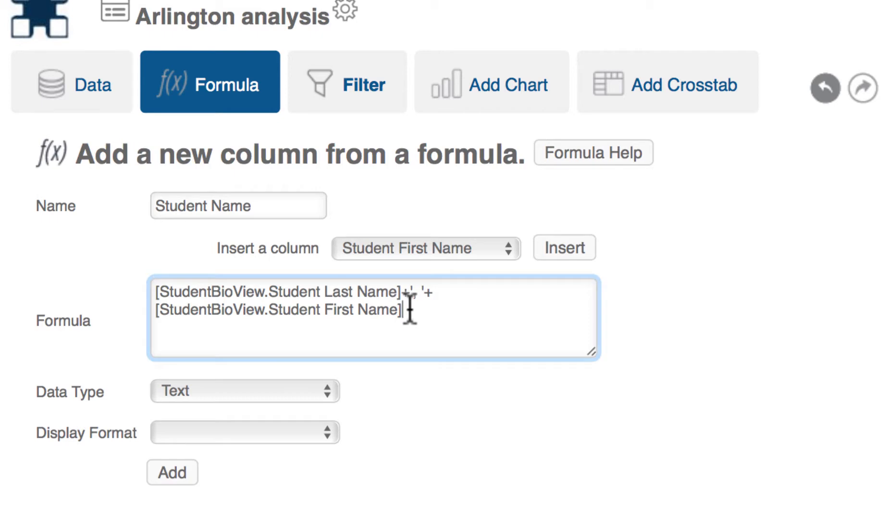
{"action": "type", "text": "+' - '+"}
{"action": "left_click", "coordinate": [427, 248]}
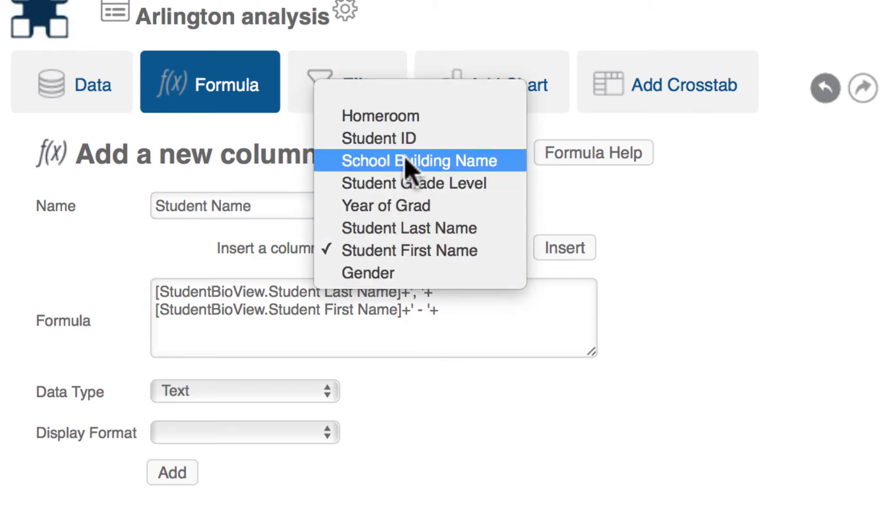
{"action": "left_click", "coordinate": [404, 137]}
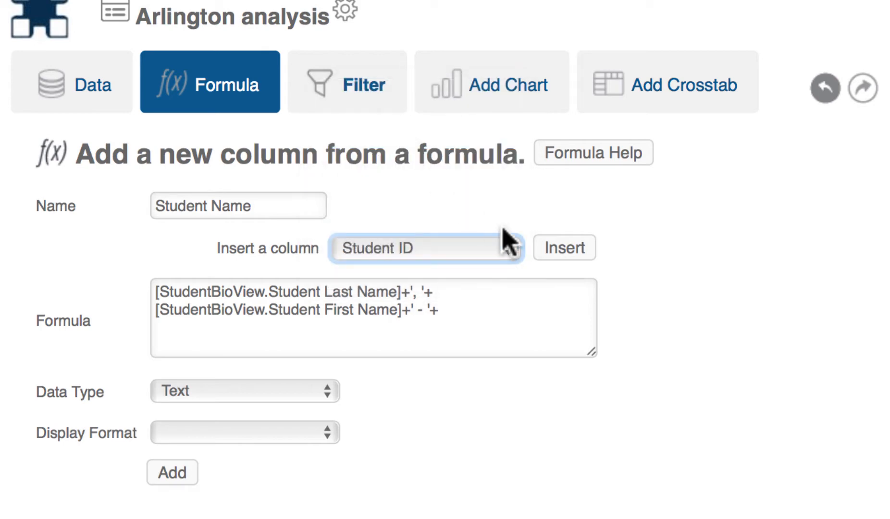
{"action": "left_click", "coordinate": [565, 250]}
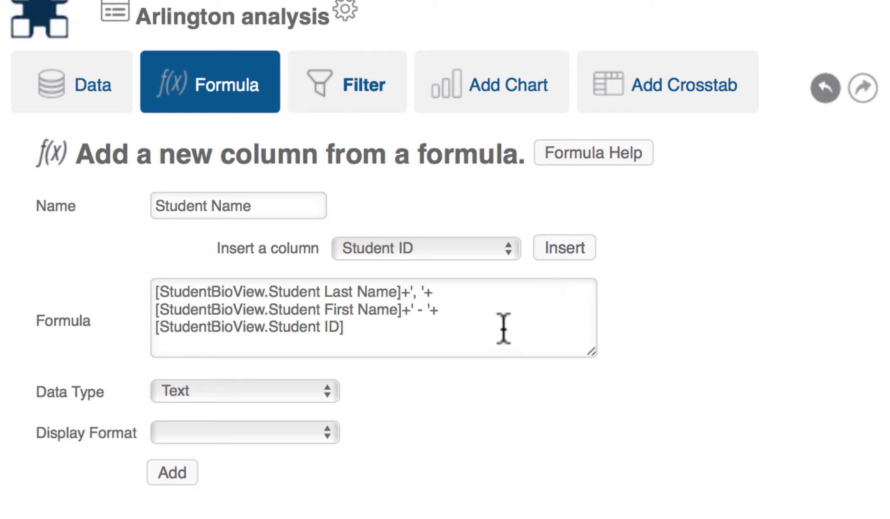
- Add the formula column to the table with the Text data type and a blank display format
{"action": "left_click", "coordinate": [316, 401]}
{"action": "left_click", "coordinate": [316, 401]}
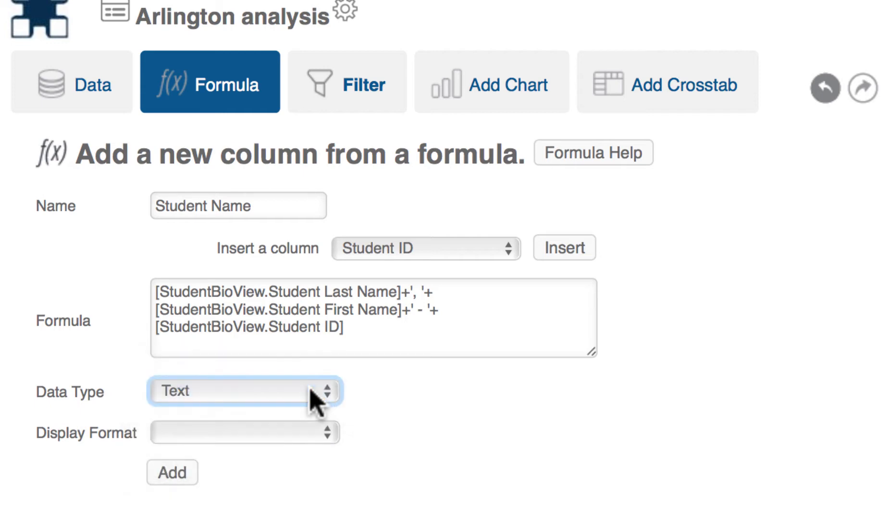
{"action": "left_click", "coordinate": [248, 435]}
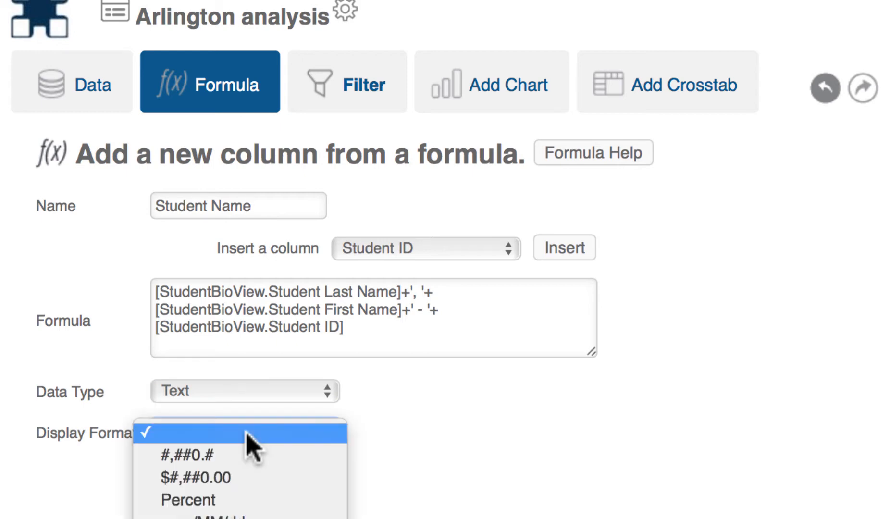
{"action": "left_click", "coordinate": [249, 447]}
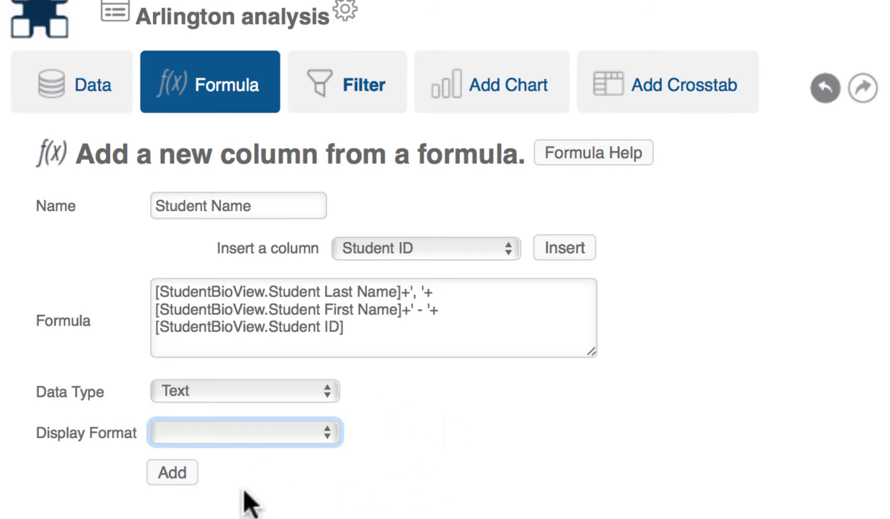
{"action": "left_click", "coordinate": [169, 472]}
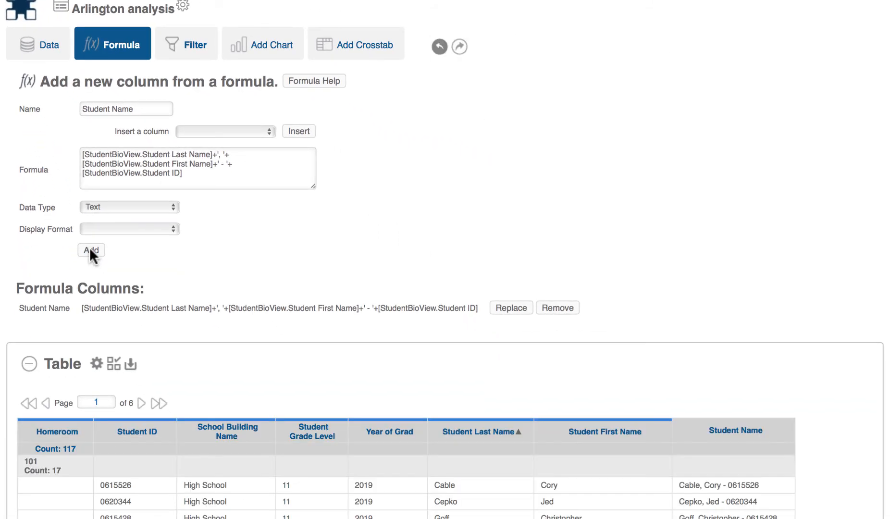
{"action": "scroll", "coordinate": [443, 263], "scroll_direction": "down", "scroll_amount": 5}
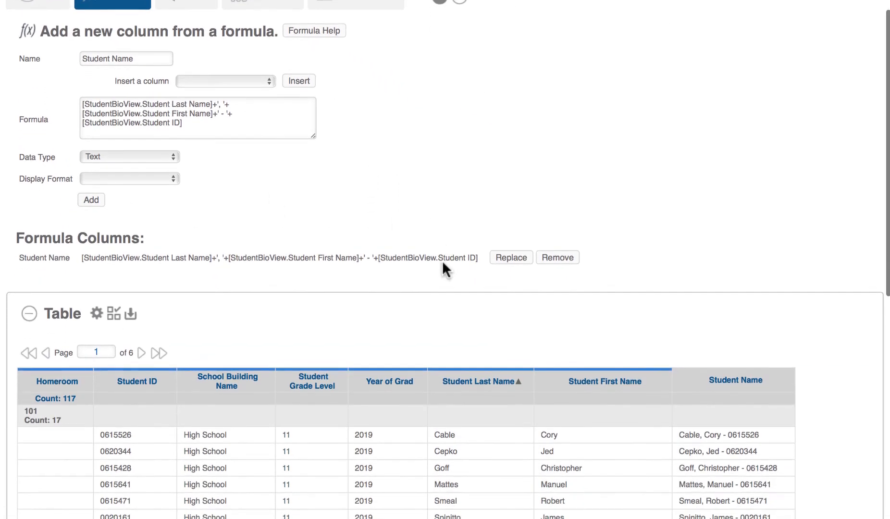